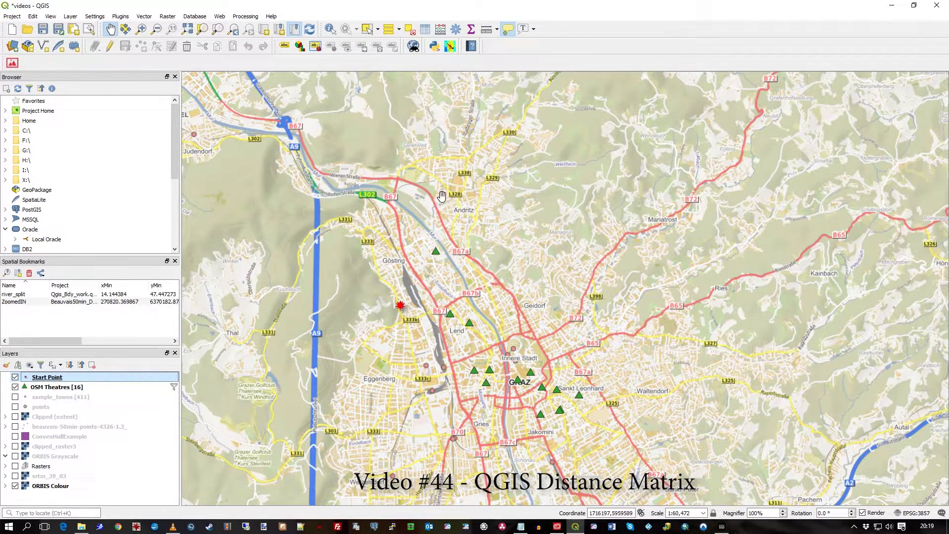
Step: Check the QGIS version information from the Help menu, then close it
click(272, 17)
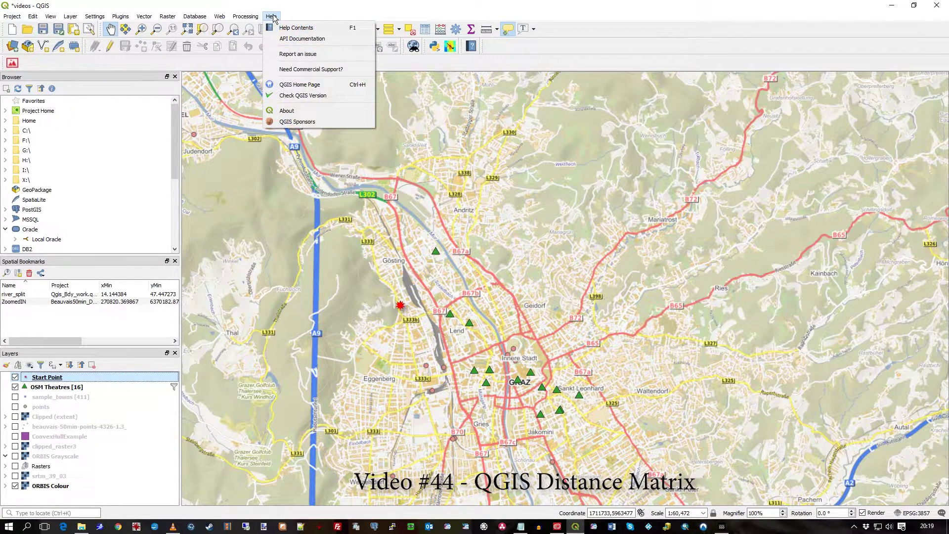
click(292, 111)
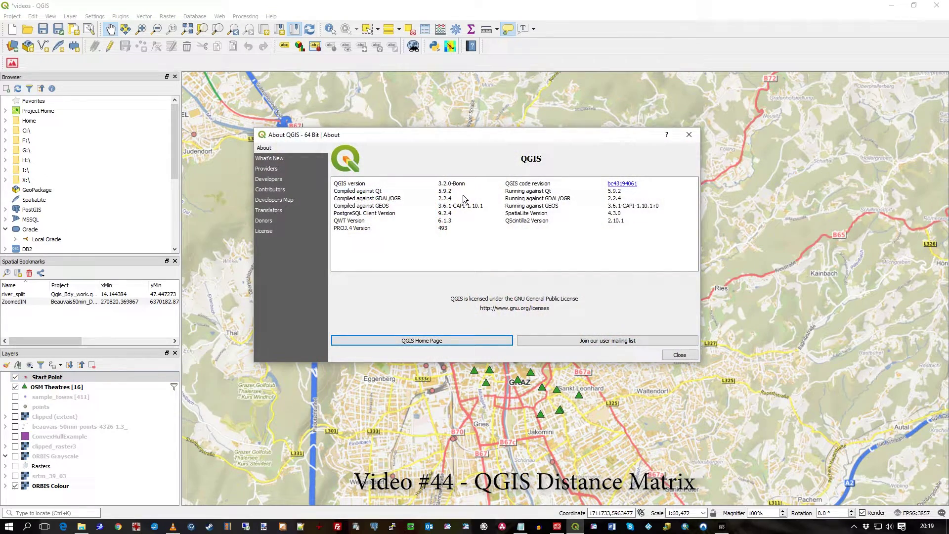
click(680, 355)
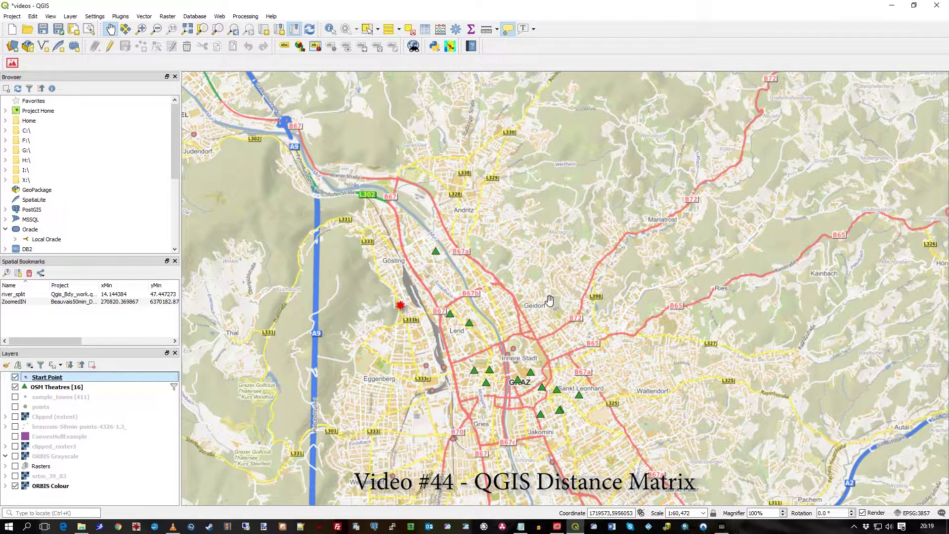
Step: Browse the Vector menu without choosing a tool, then select the OSM Theatres layer
click(147, 18)
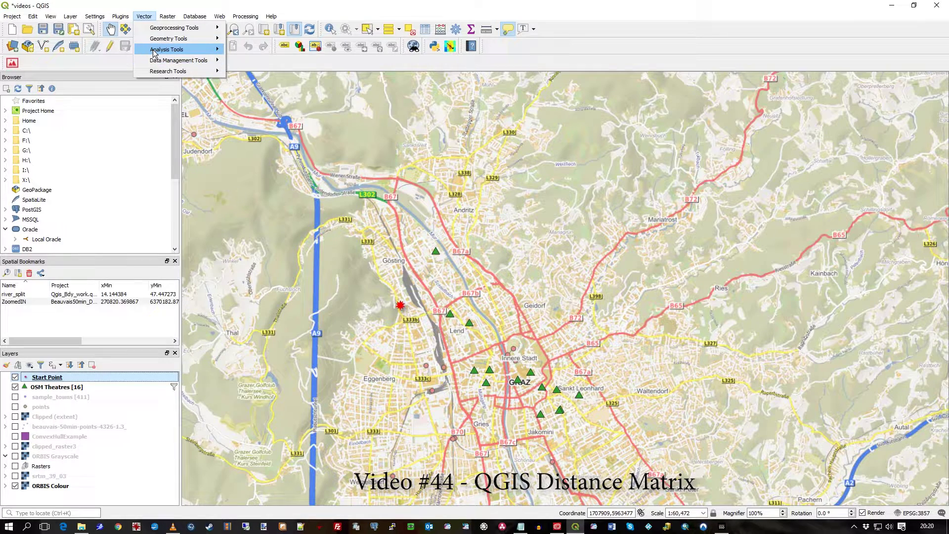
mouse_move(156, 52)
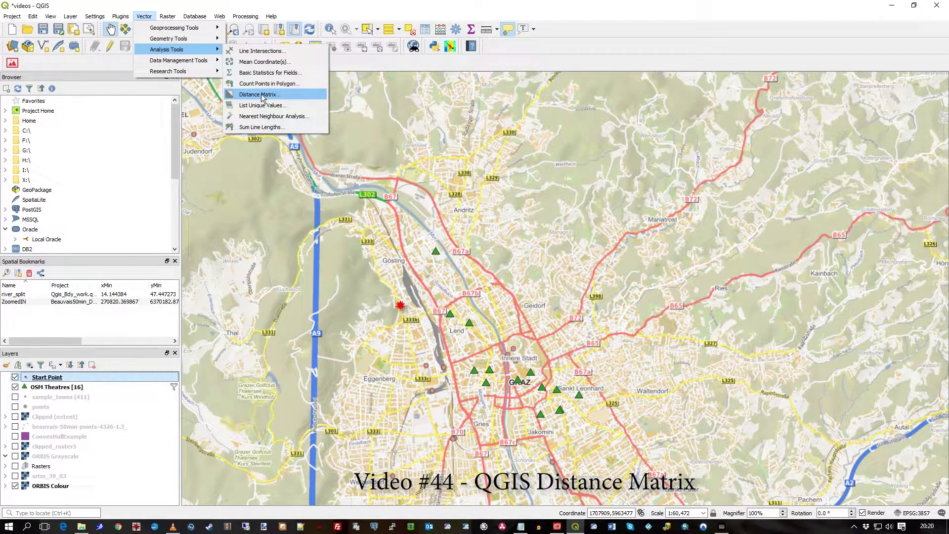
click(575, 48)
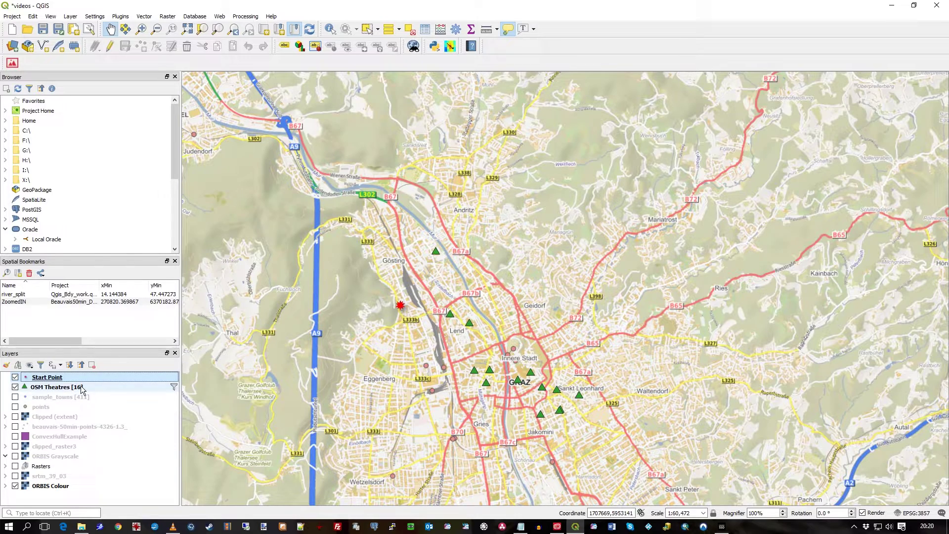
click(66, 387)
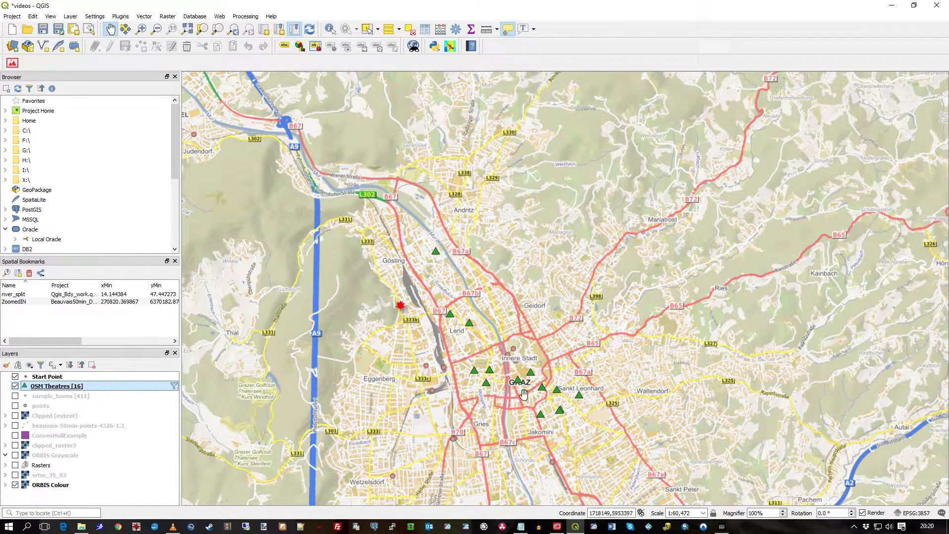
mouse_move(491, 370)
Step: Launch Distance Matrix with Start Point as the input layer and id as its ID field
click(143, 16)
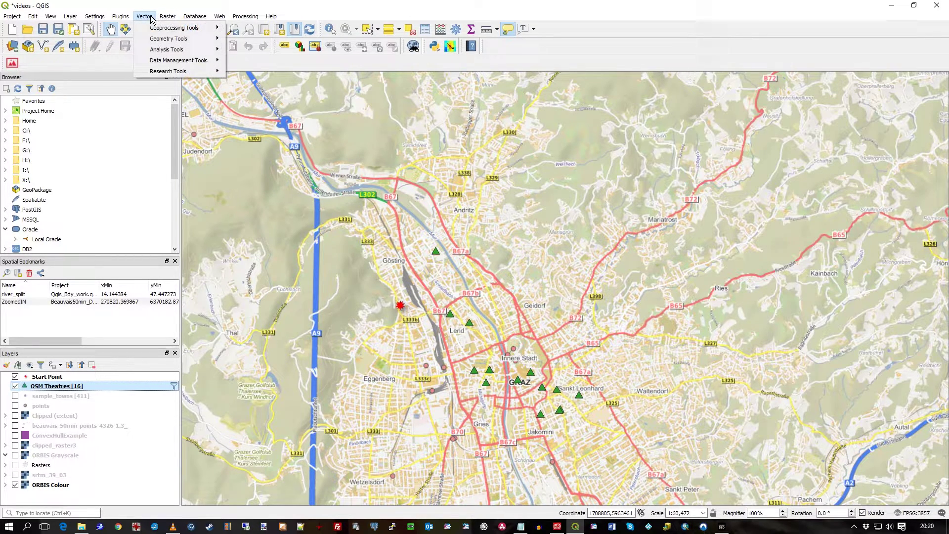
mouse_move(160, 52)
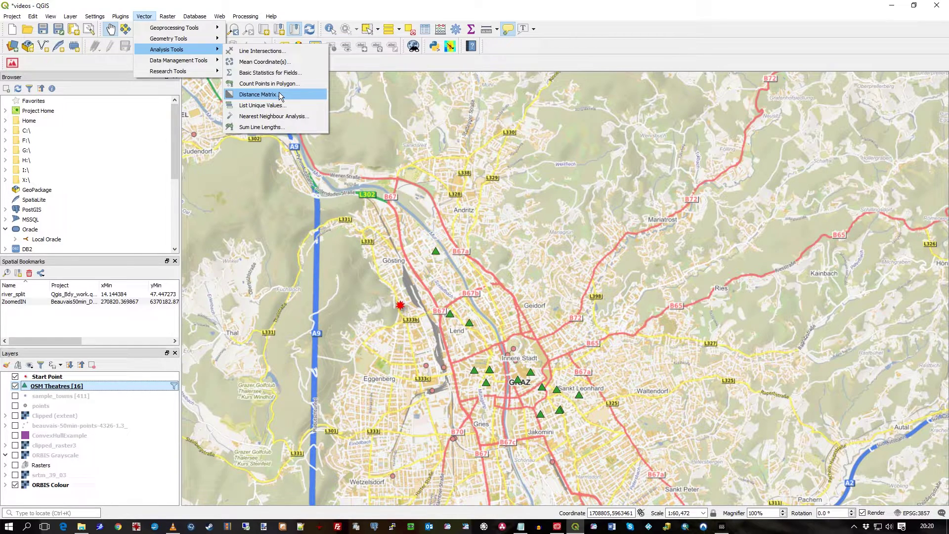
click(257, 94)
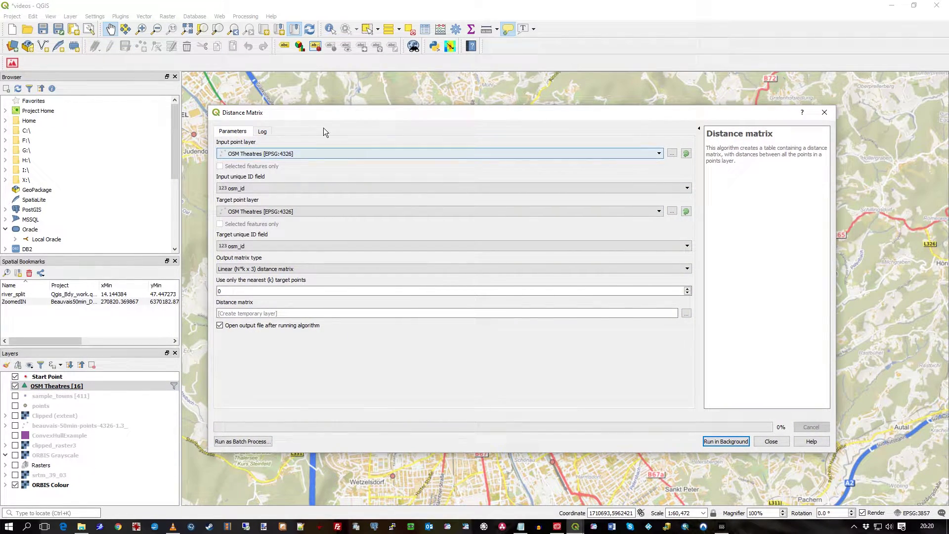
click(322, 154)
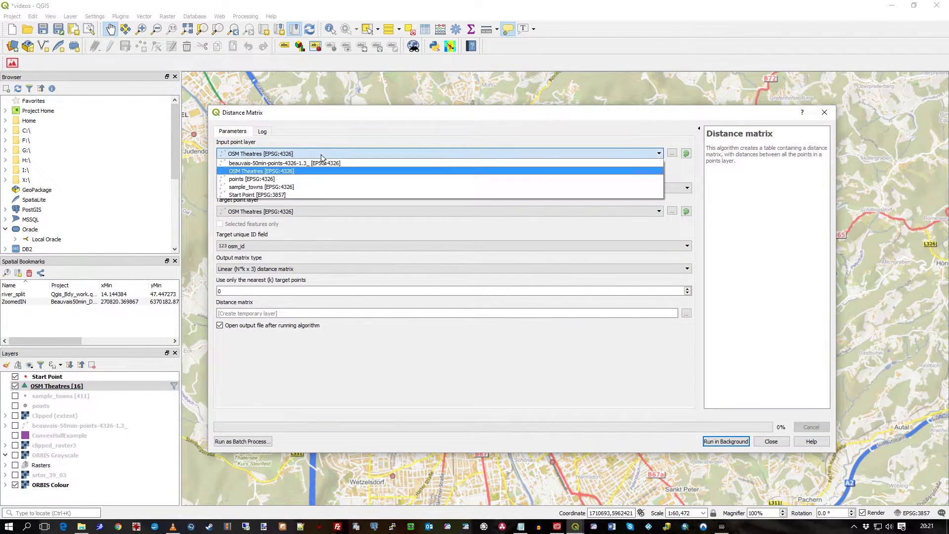
click(293, 195)
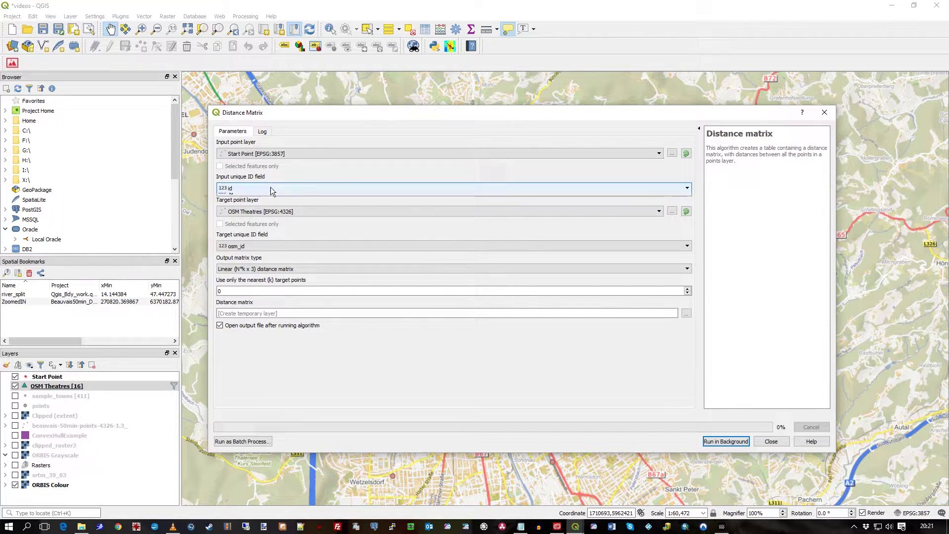
click(271, 188)
click(271, 188)
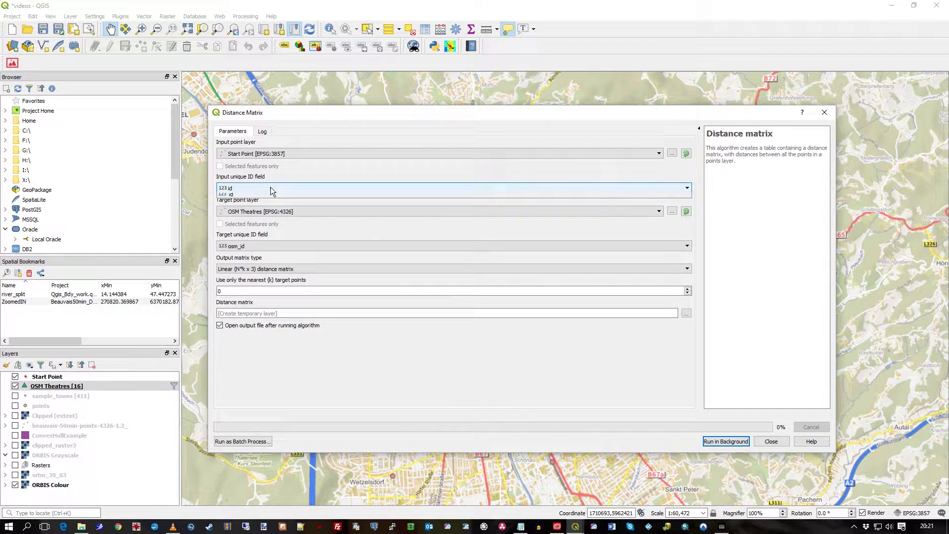
Step: Set OSM Theatres as the target layer with name as its ID field, keeping Linear matrix output
click(292, 212)
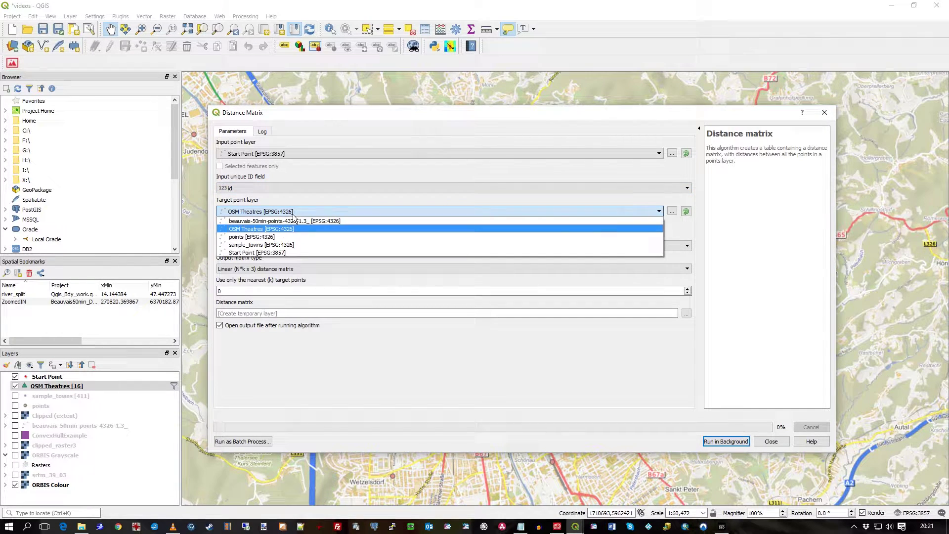
click(287, 229)
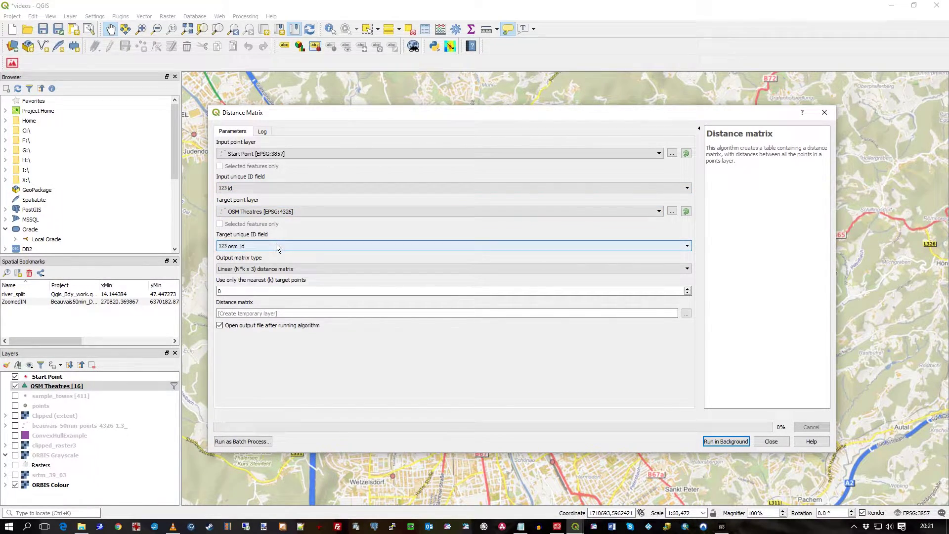
click(275, 245)
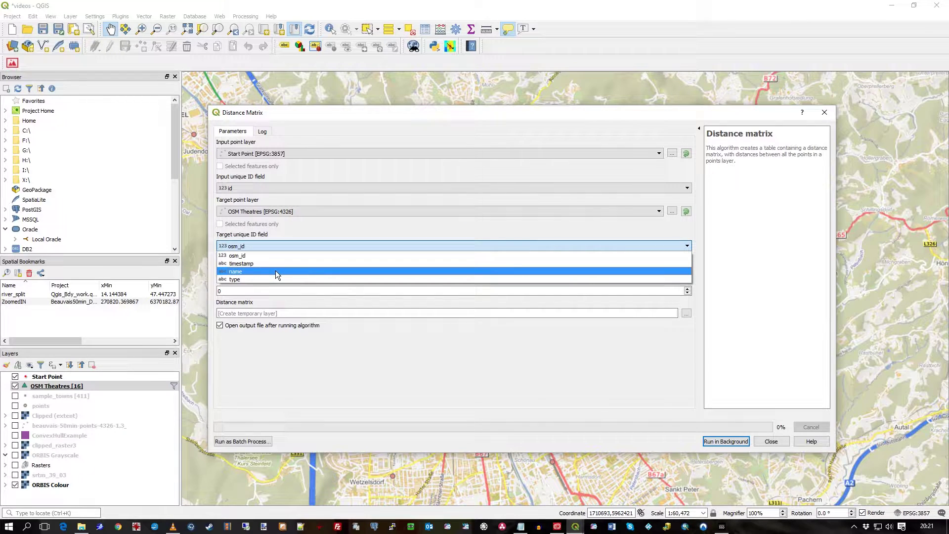
click(275, 271)
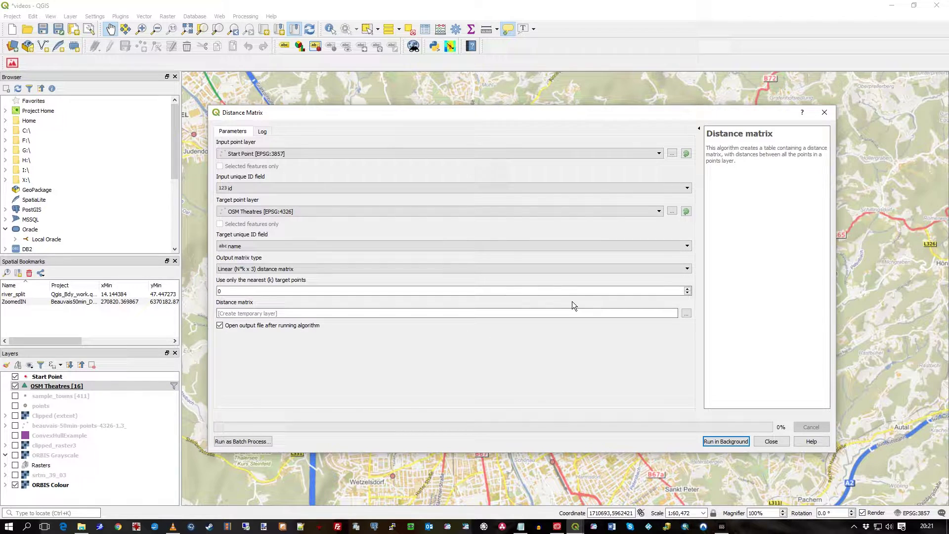
click(302, 269)
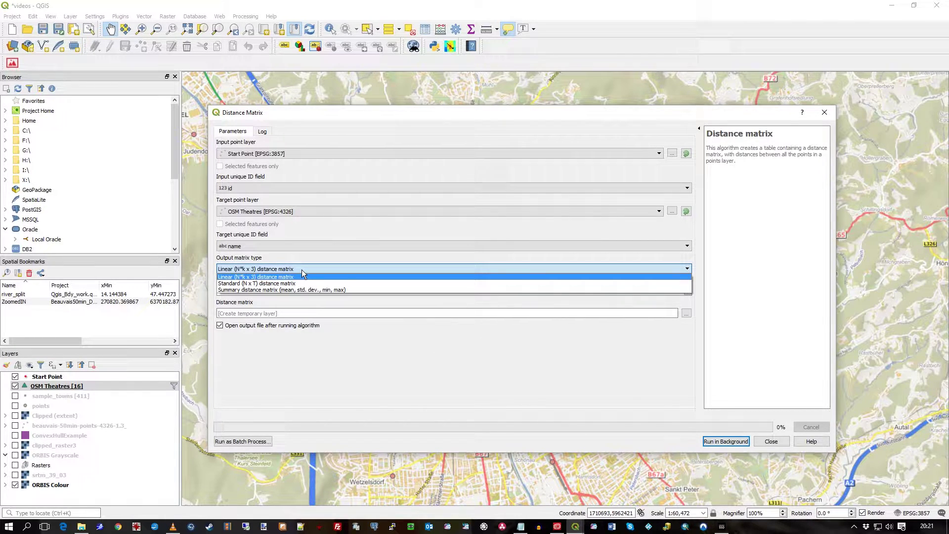
click(301, 269)
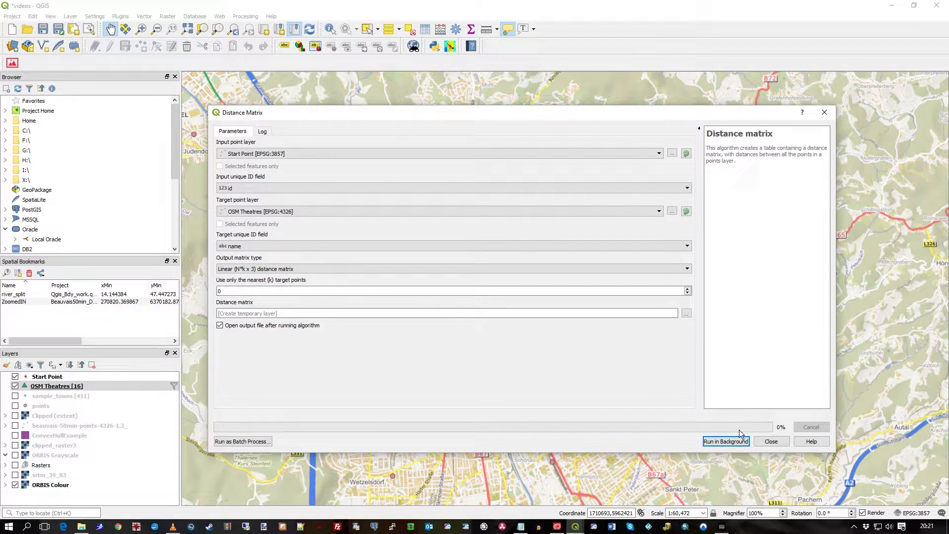
Step: Run Distance Matrix in the background, close the dialog, and select the resulting Distance matrix layer
click(735, 441)
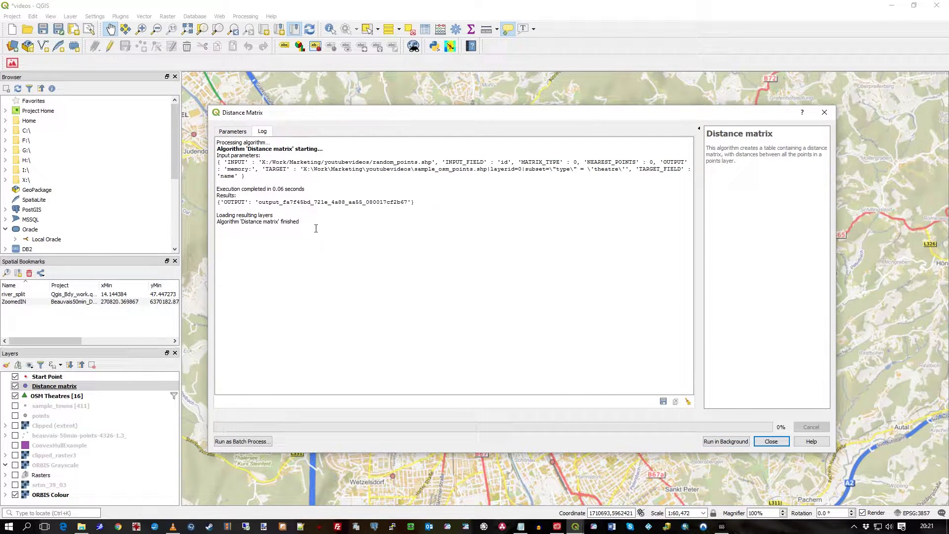
drag(316, 229, 228, 222)
click(771, 442)
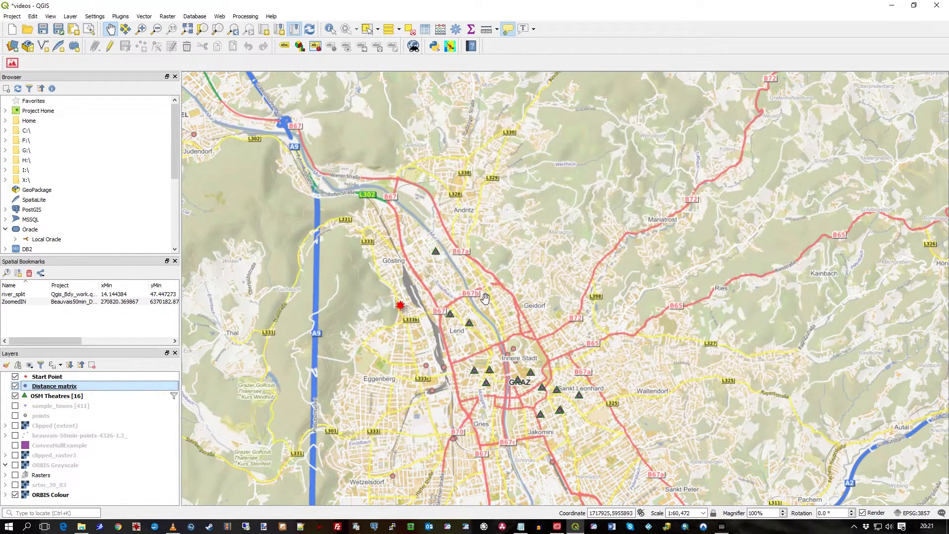
drag(512, 297, 490, 278)
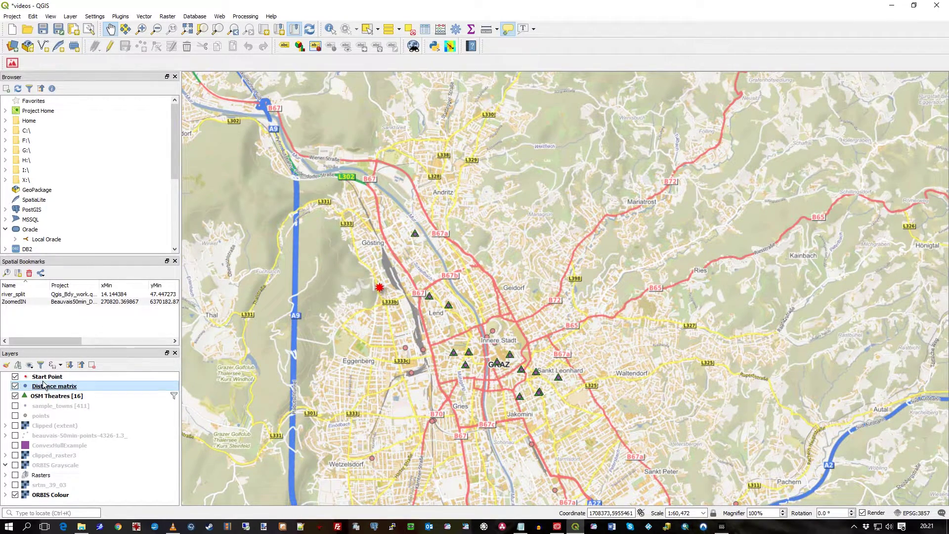
click(57, 388)
Step: Open the Distance matrix attribute table and enlarge it to show all 16 rows
right_click(58, 390)
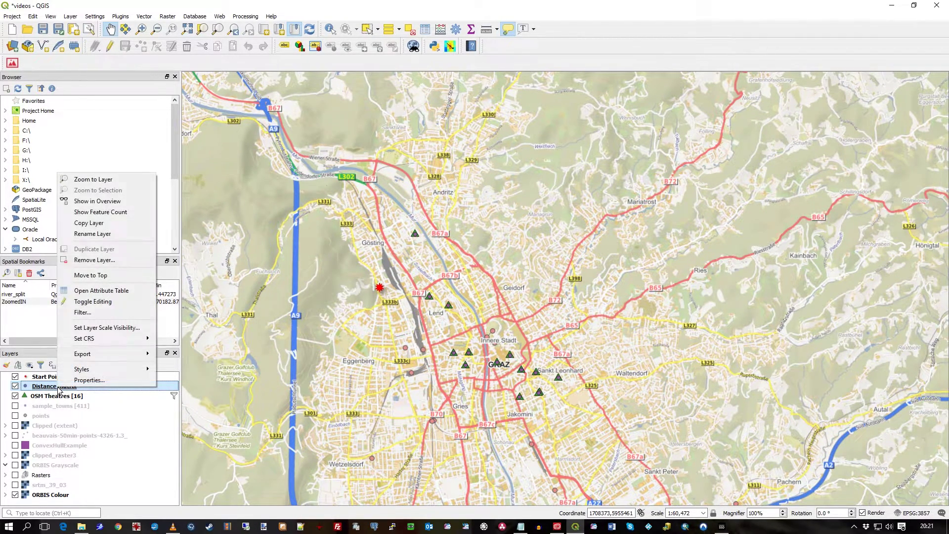
click(114, 292)
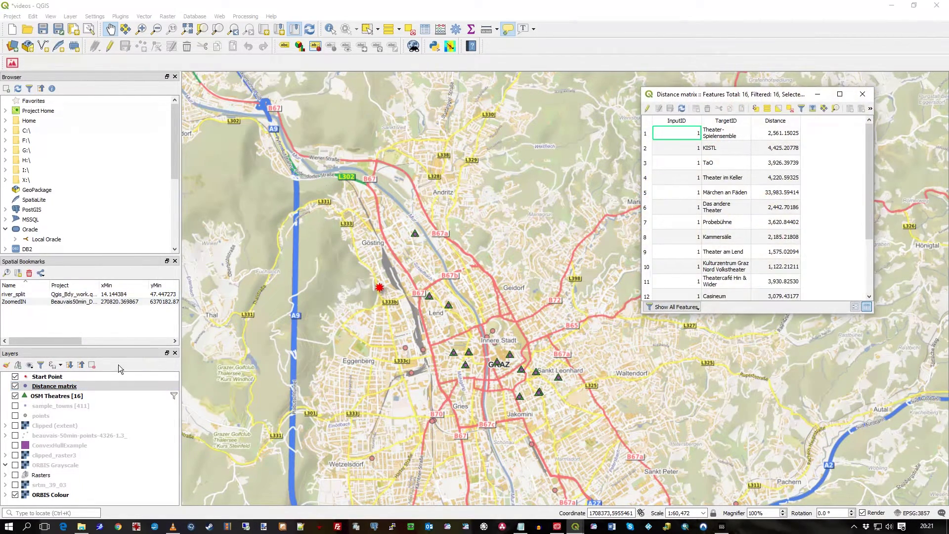
drag(871, 315, 848, 406)
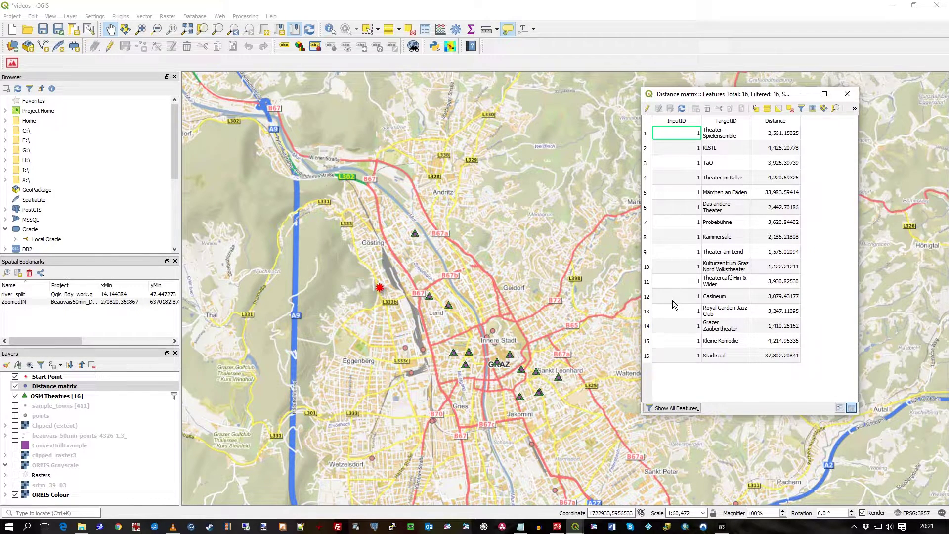
click(70, 399)
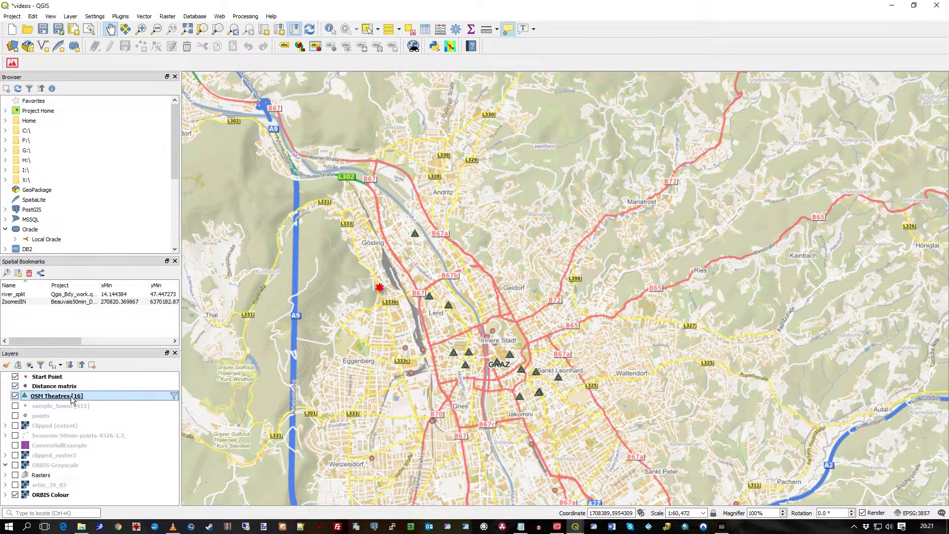
mouse_move(575, 525)
click(635, 481)
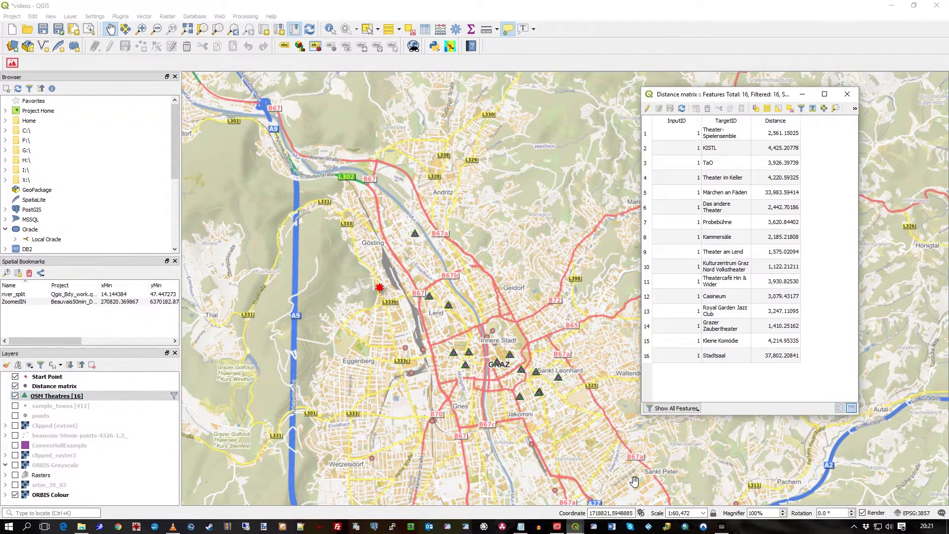
Step: Sort the table by ascending Distance, inspect the nearest and farthest (Stadtsaal) rows, and toggle the layer's visibility
click(778, 123)
click(727, 133)
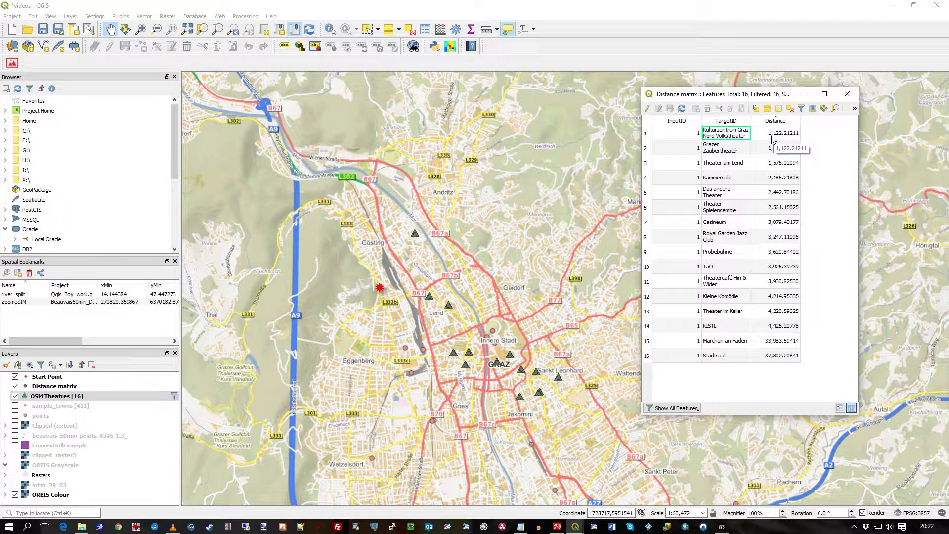
click(691, 134)
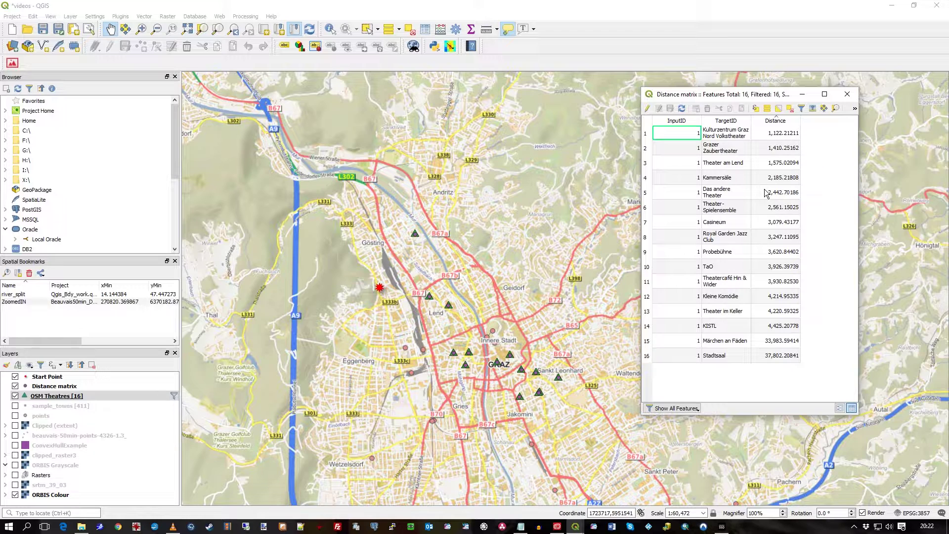
click(722, 361)
click(780, 357)
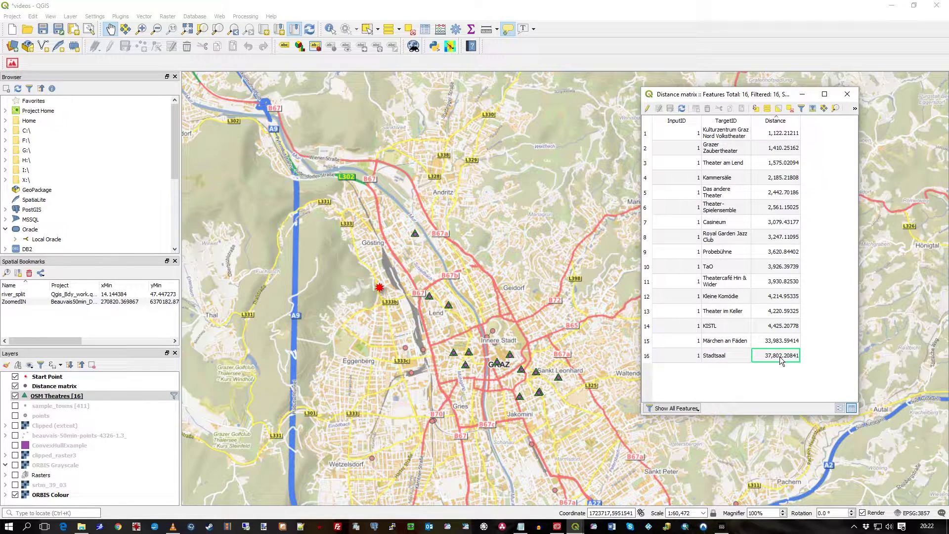
click(747, 356)
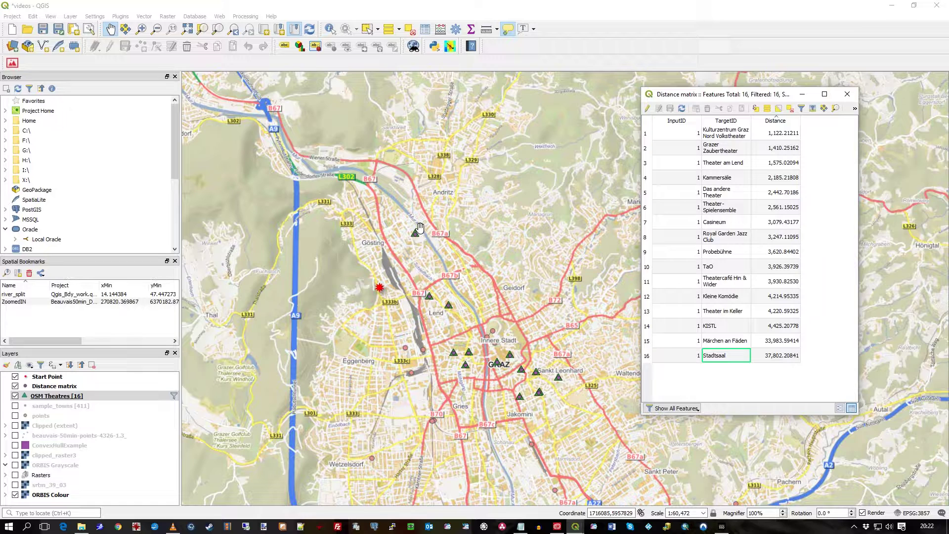
click(15, 386)
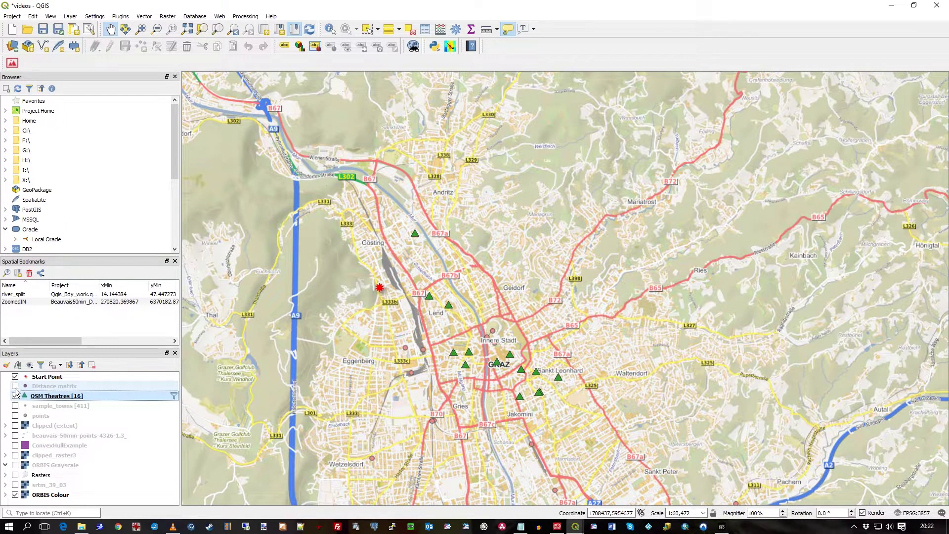
click(15, 386)
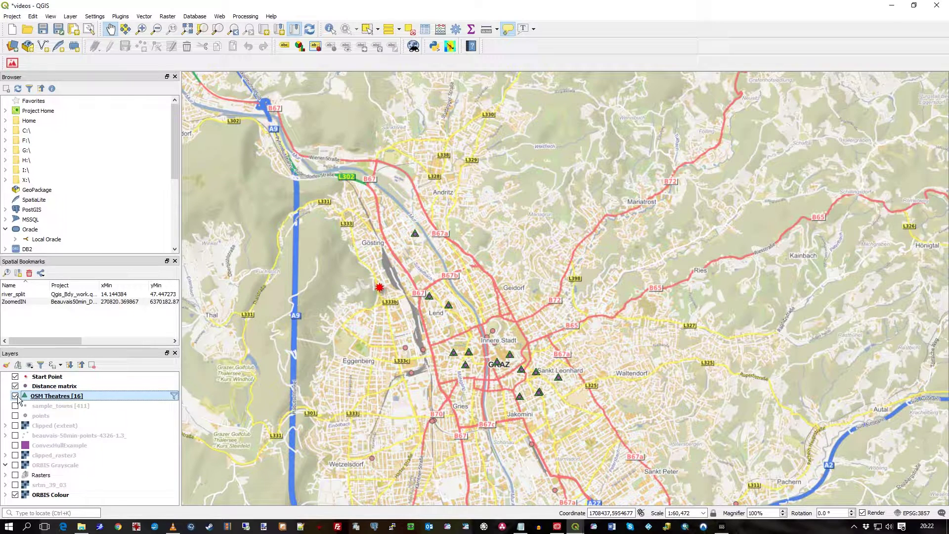
Step: Identify the theatre near Lend and match it to the table's nearest row, Kulturzentrum Graz Nord Volkstheater
click(330, 29)
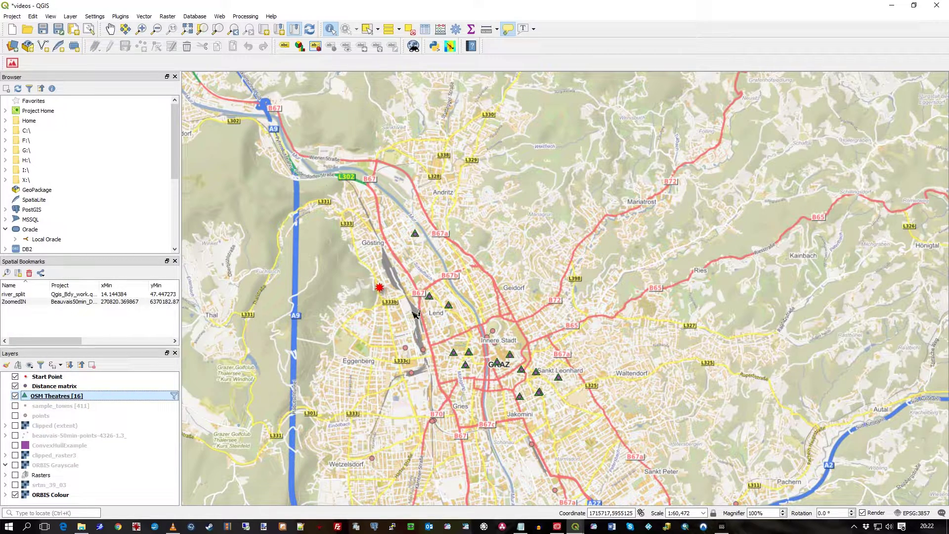
click(15, 387)
click(431, 299)
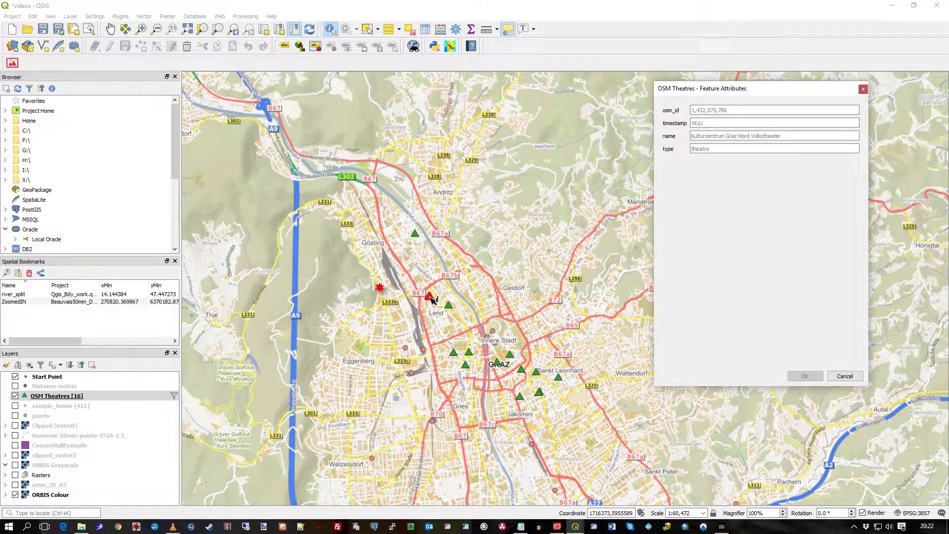
triple_click(770, 138)
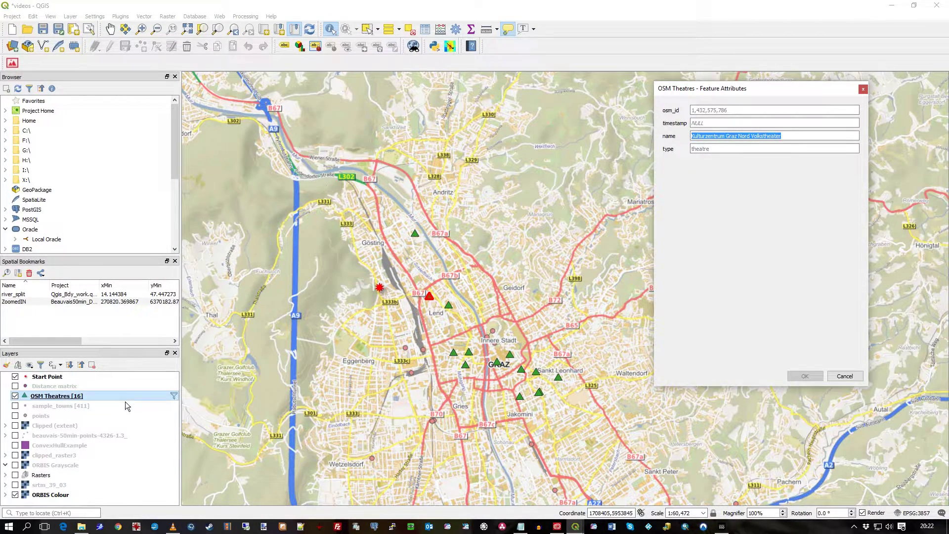
mouse_move(578, 528)
click(634, 498)
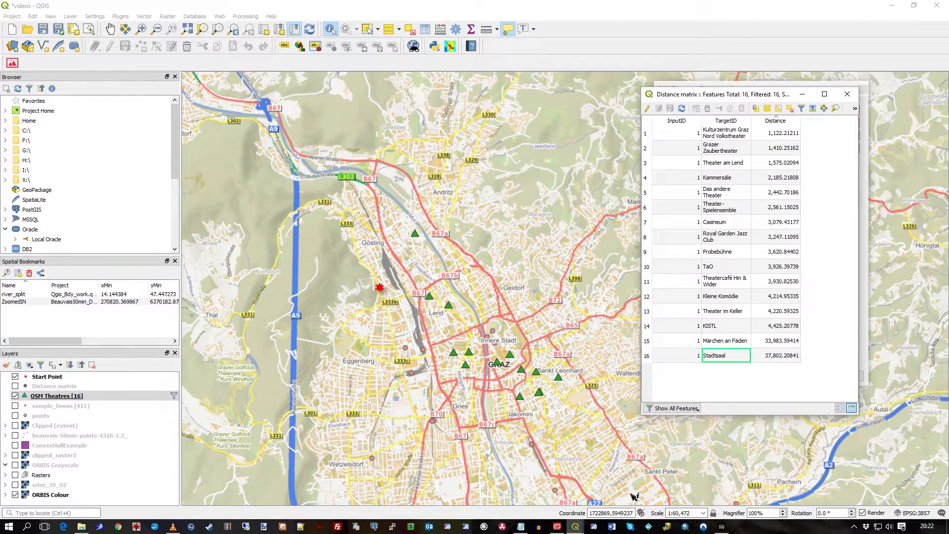
drag(770, 98, 789, 187)
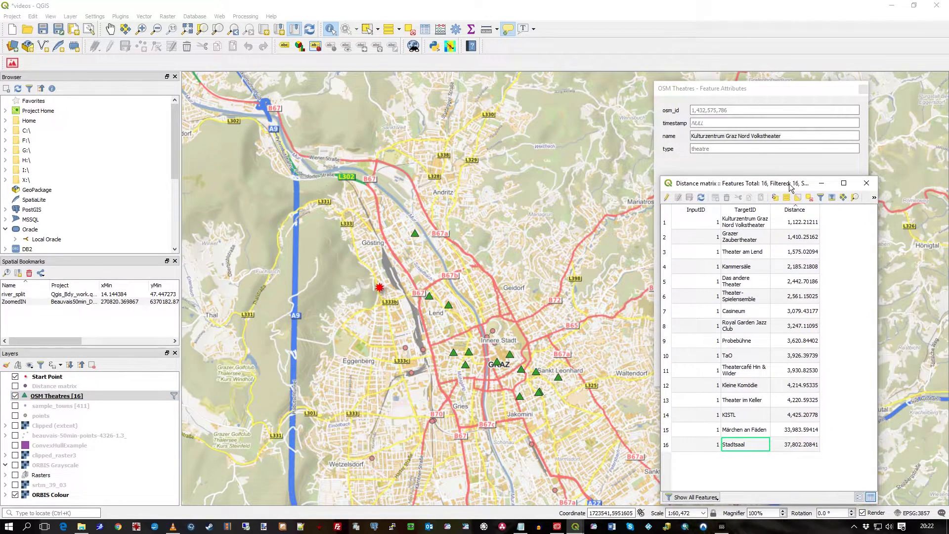
click(754, 225)
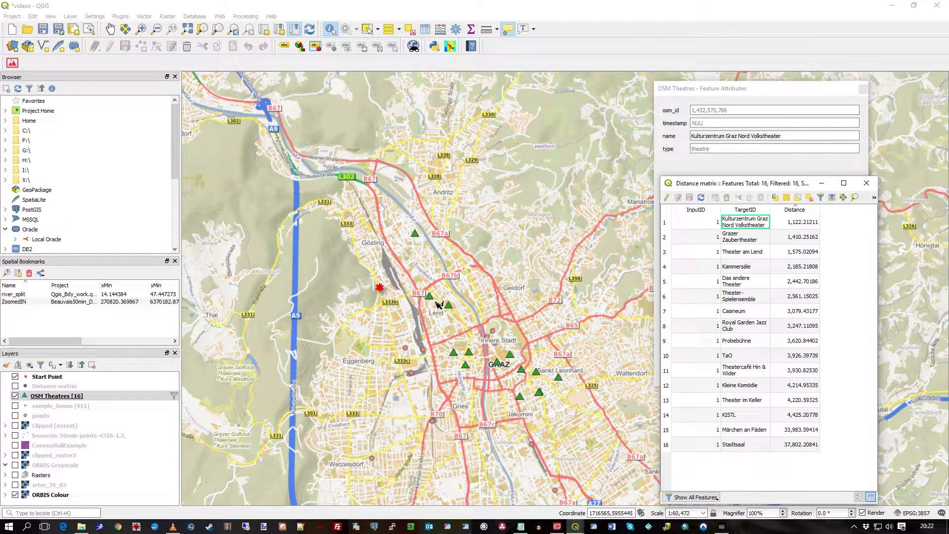
Step: Identify the theatre north of the centre and match it to row 2, Grazer Zaubertheater at 1,410
click(416, 237)
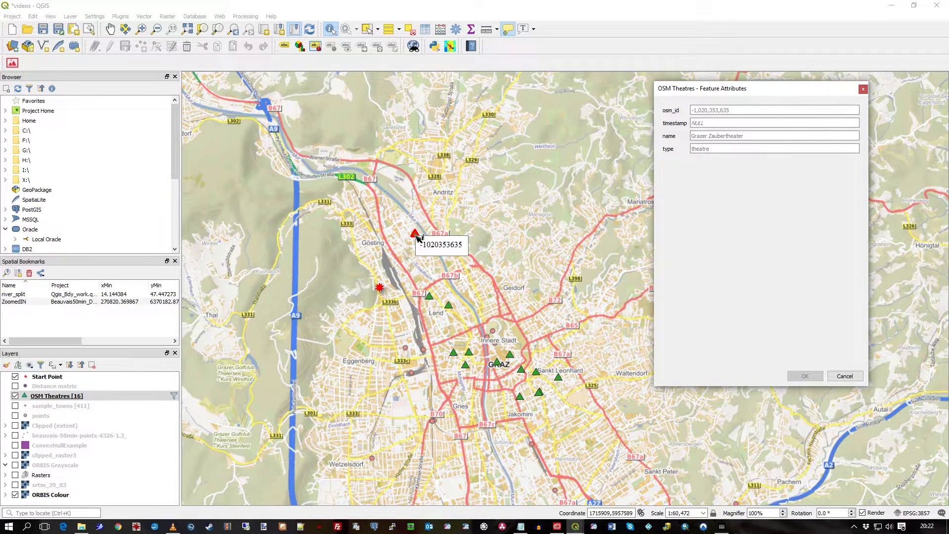
drag(765, 137, 673, 134)
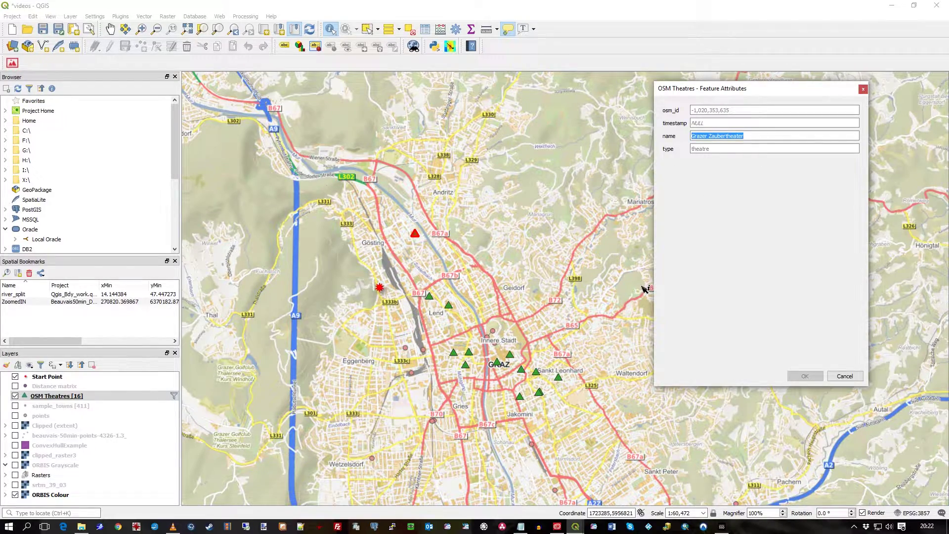
mouse_move(575, 527)
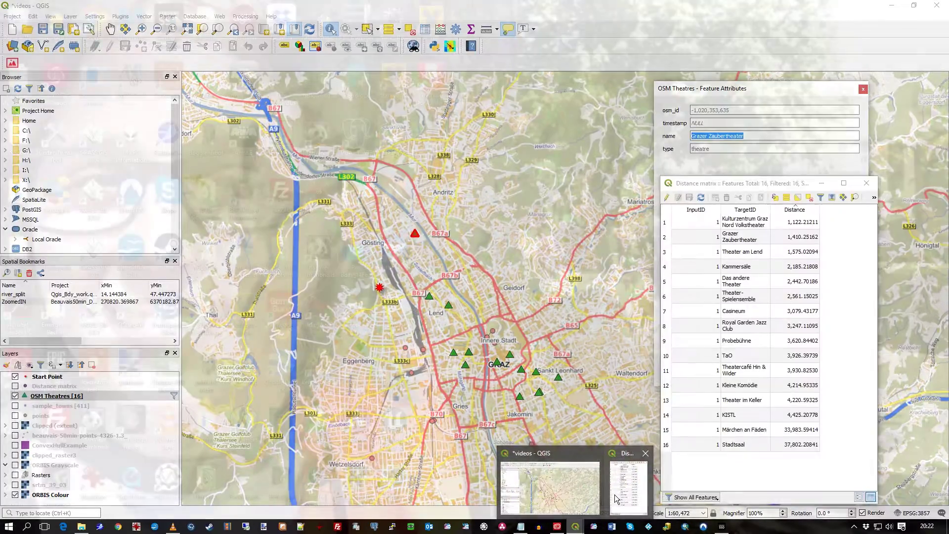
click(616, 495)
drag(794, 182, 784, 166)
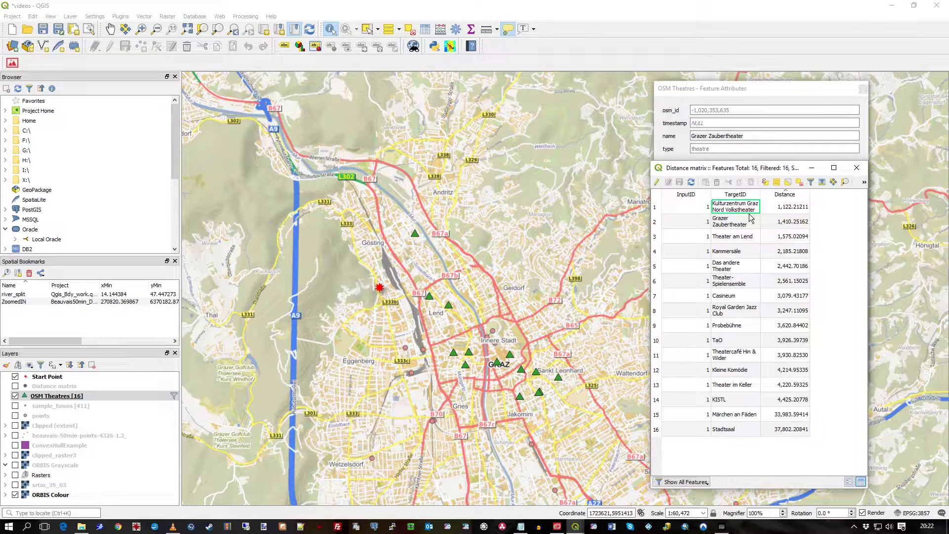
click(742, 223)
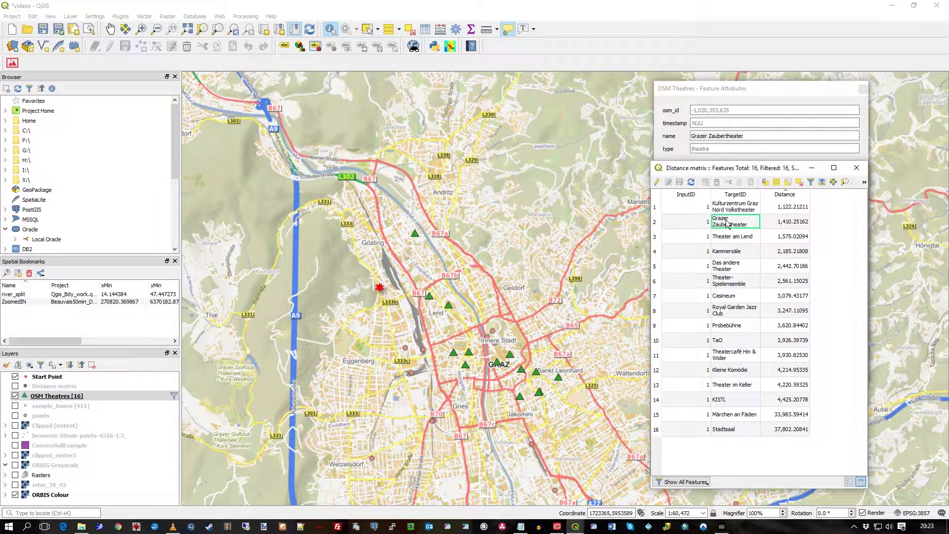
Step: Close the table and feature attributes, then remove the Distance matrix layer and confirm
click(857, 168)
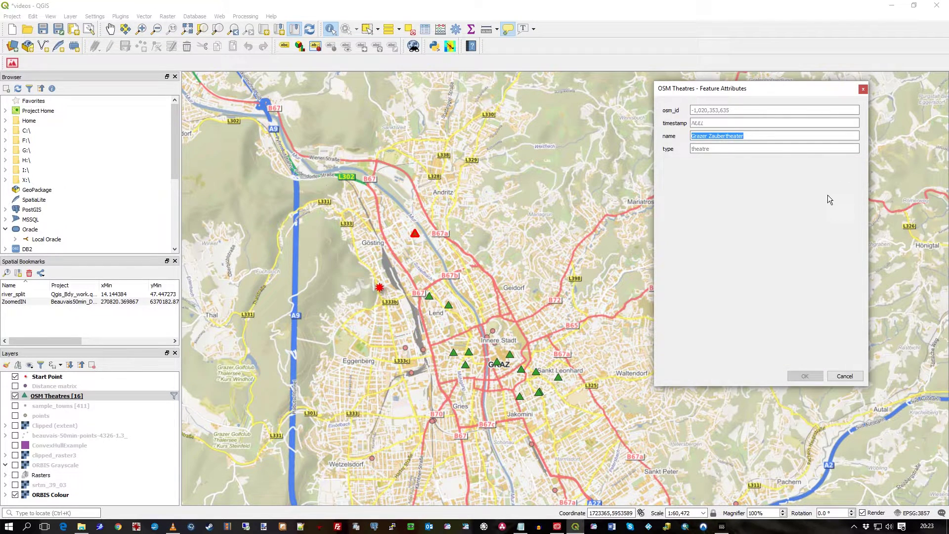
click(848, 375)
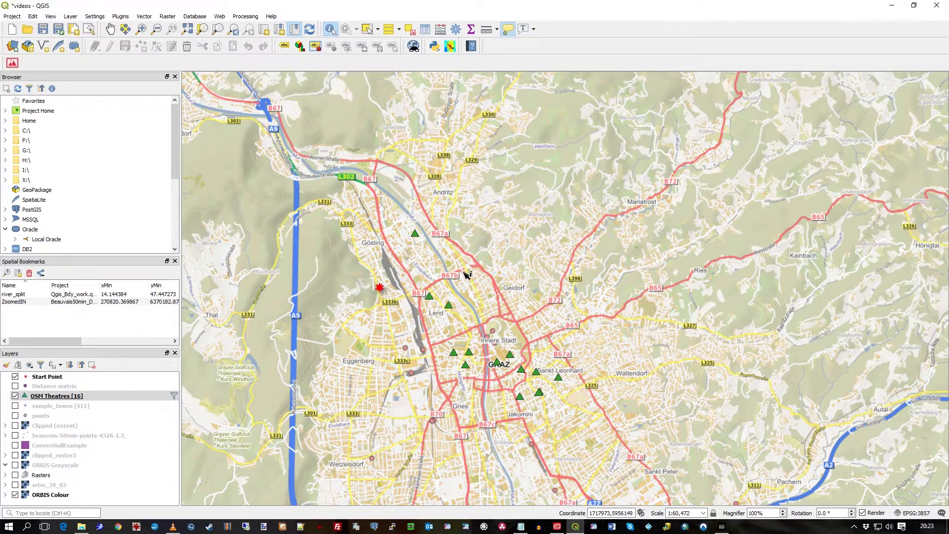
click(72, 387)
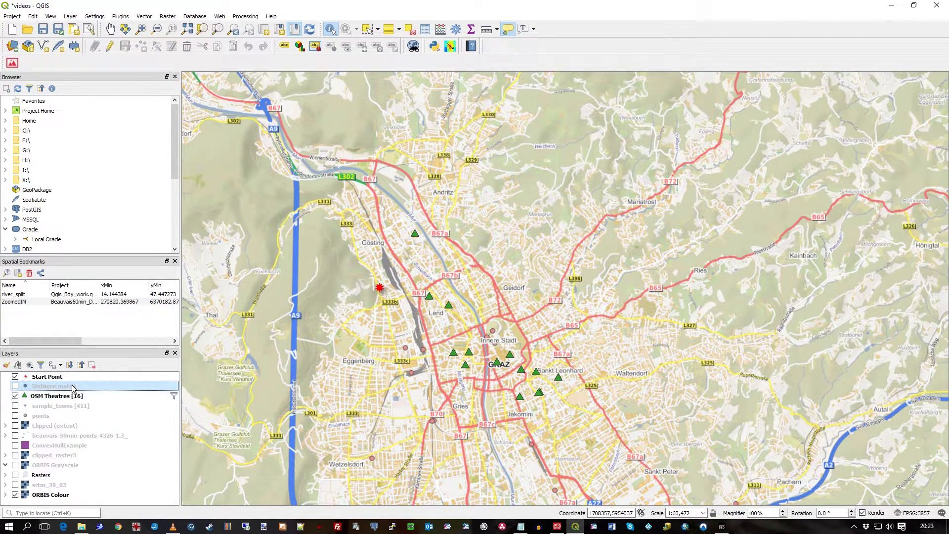
right_click(73, 387)
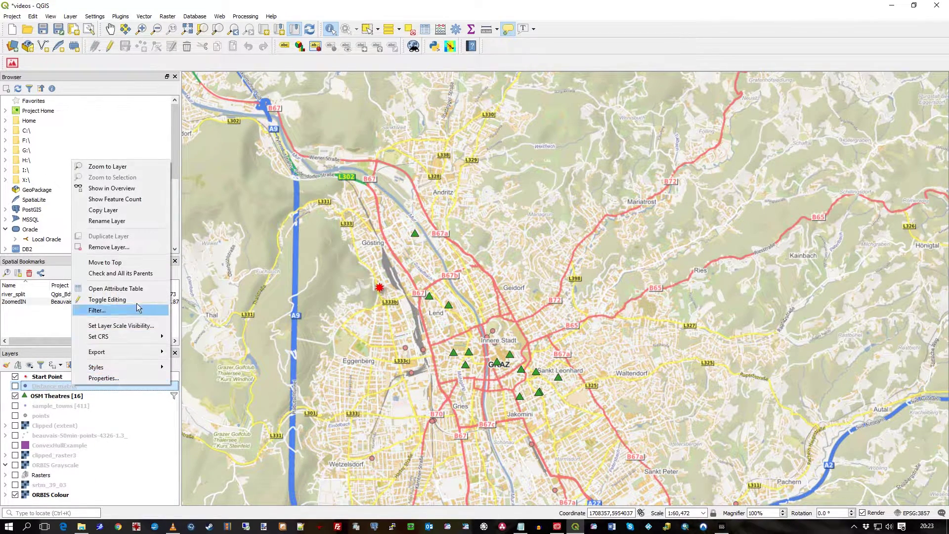
click(125, 248)
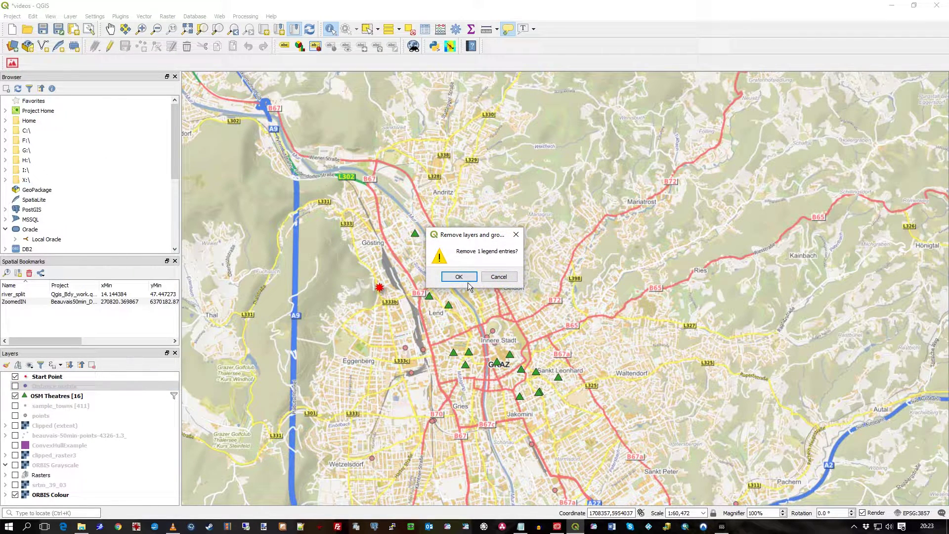
click(458, 278)
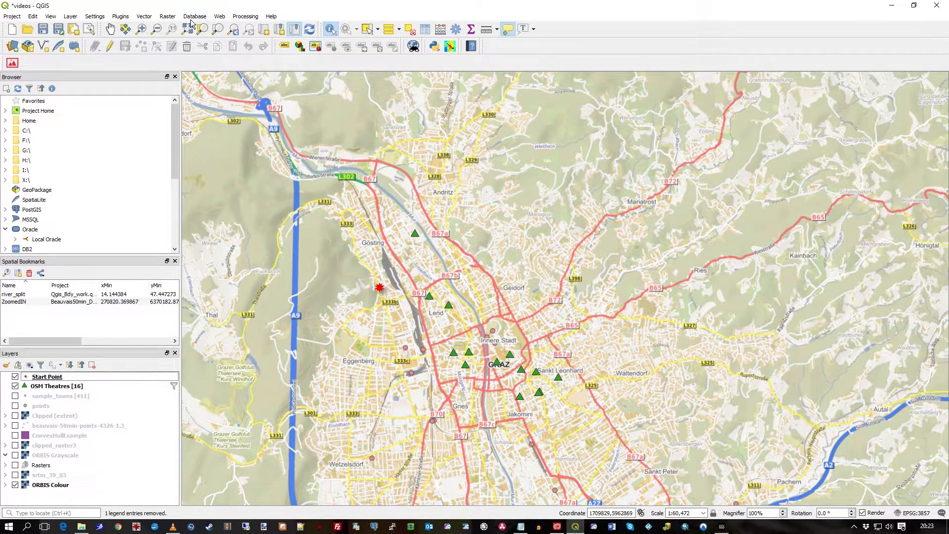
Step: Rerun Distance Matrix targeting OSM Theatres by name, limited to the 5 nearest points
click(144, 16)
mouse_move(165, 49)
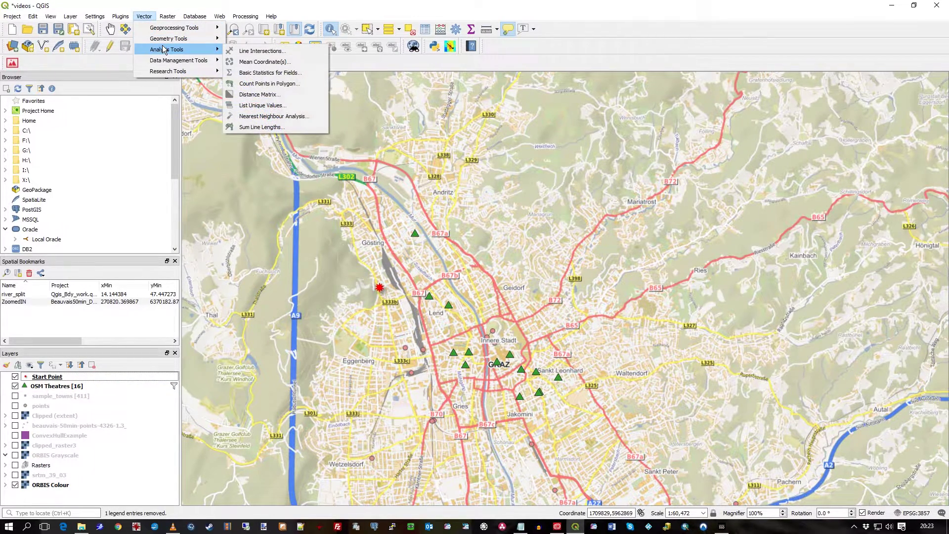
click(290, 94)
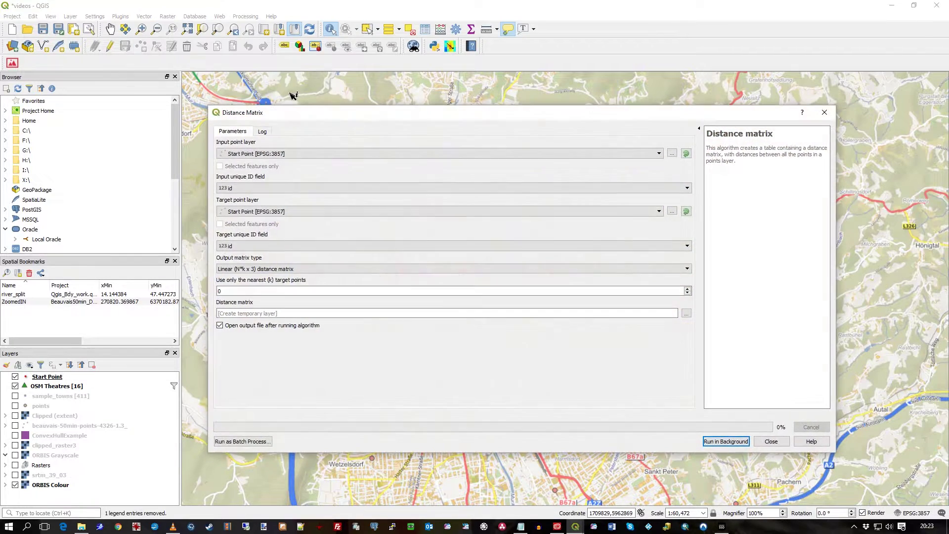
click(276, 212)
click(275, 230)
click(260, 247)
click(254, 273)
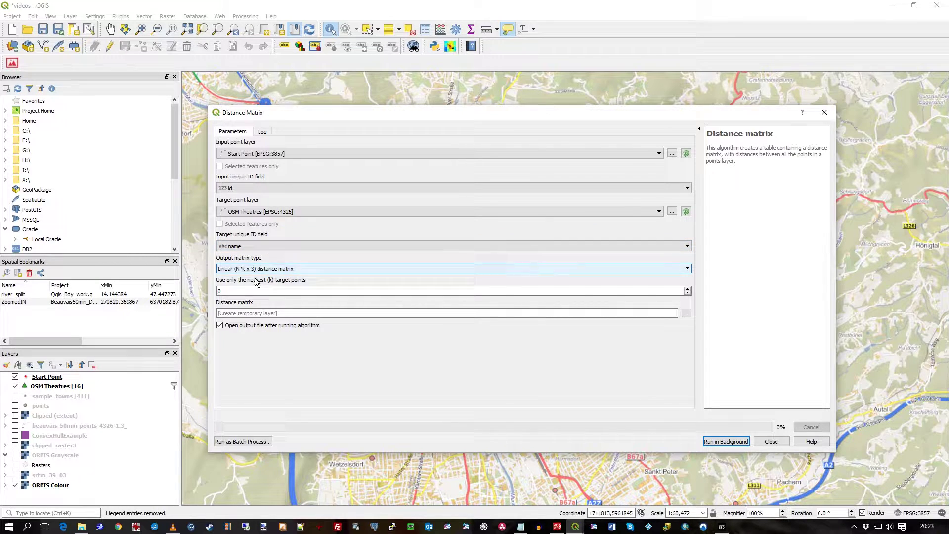
click(296, 290)
text(5)
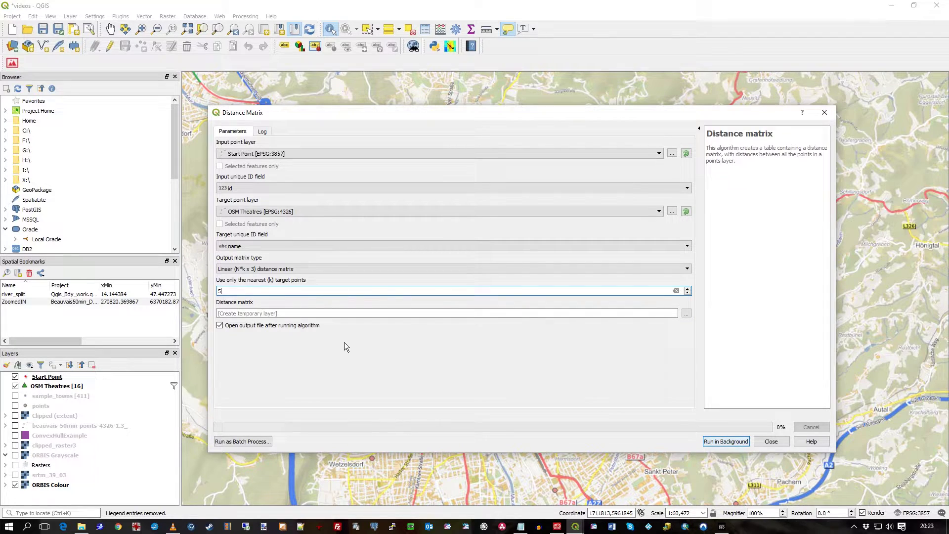
click(722, 441)
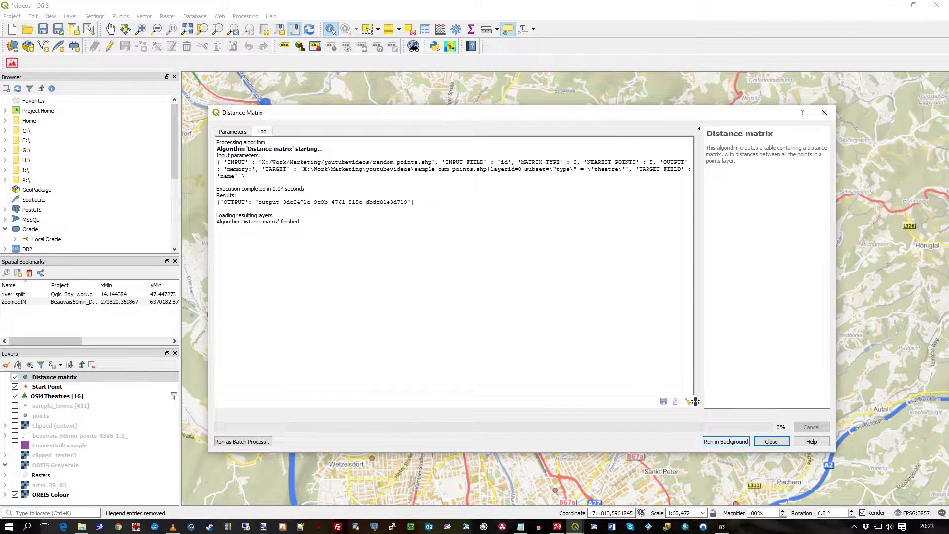
Step: Close the tool, open the new Distance matrix attribute table, and resize it to fit five rows
click(771, 442)
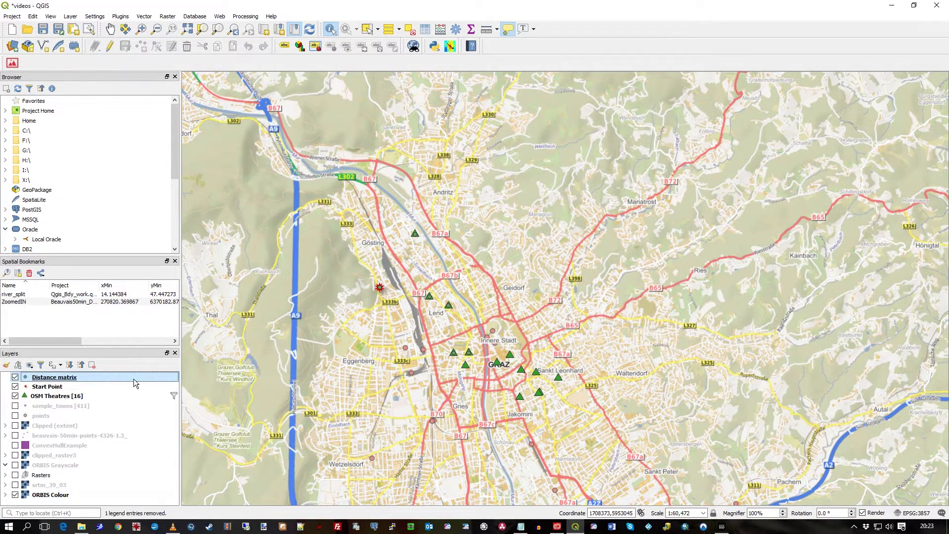
right_click(71, 379)
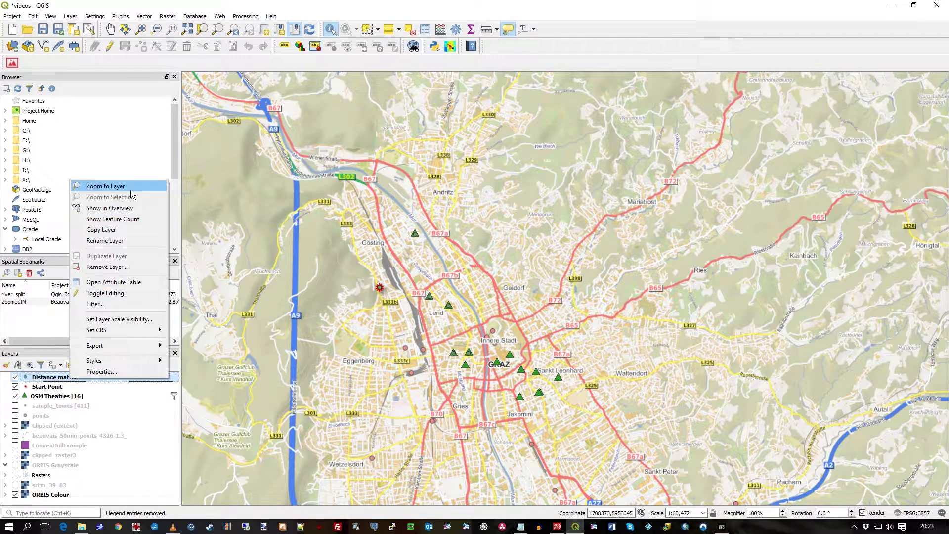
click(144, 281)
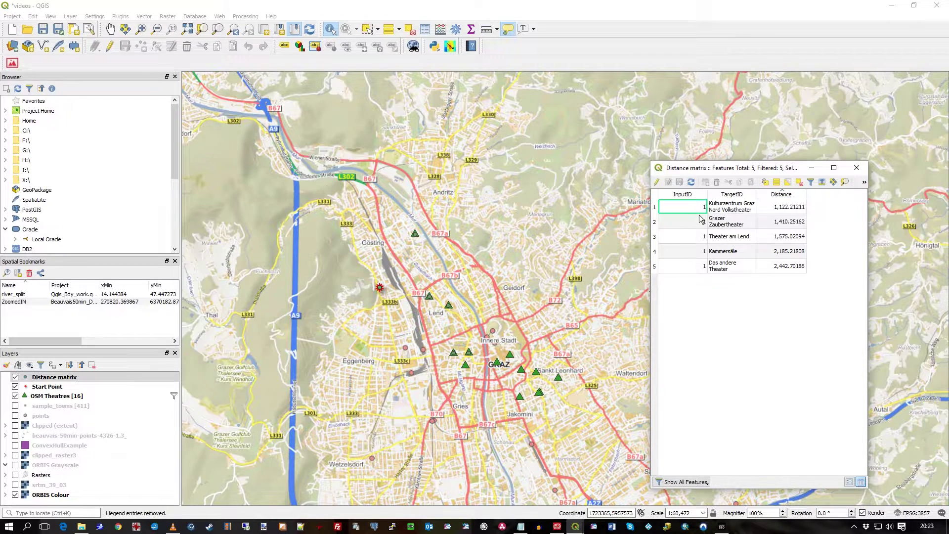
click(726, 269)
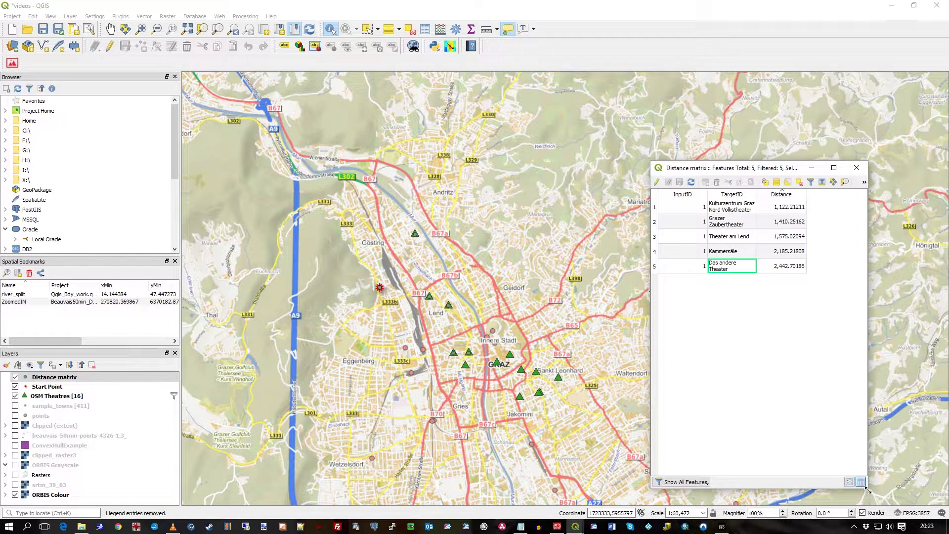
drag(868, 490, 882, 387)
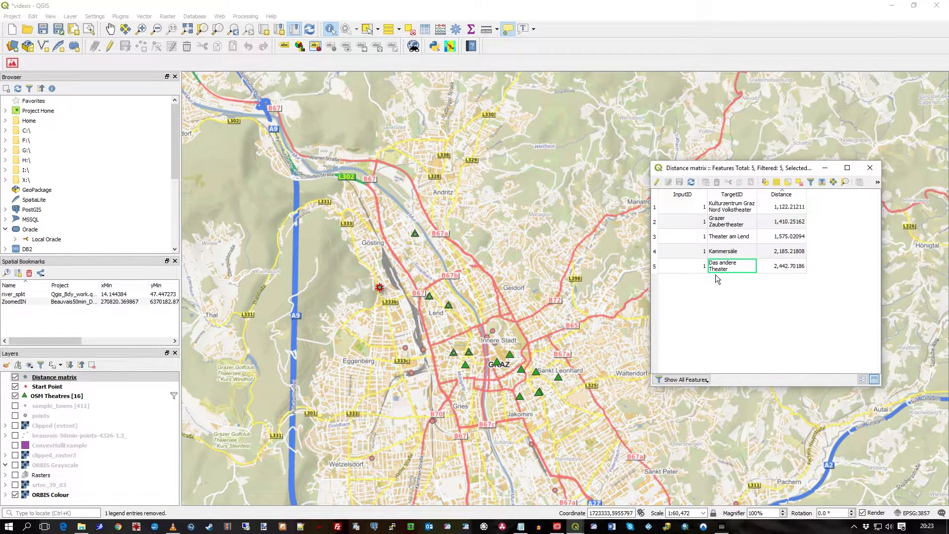